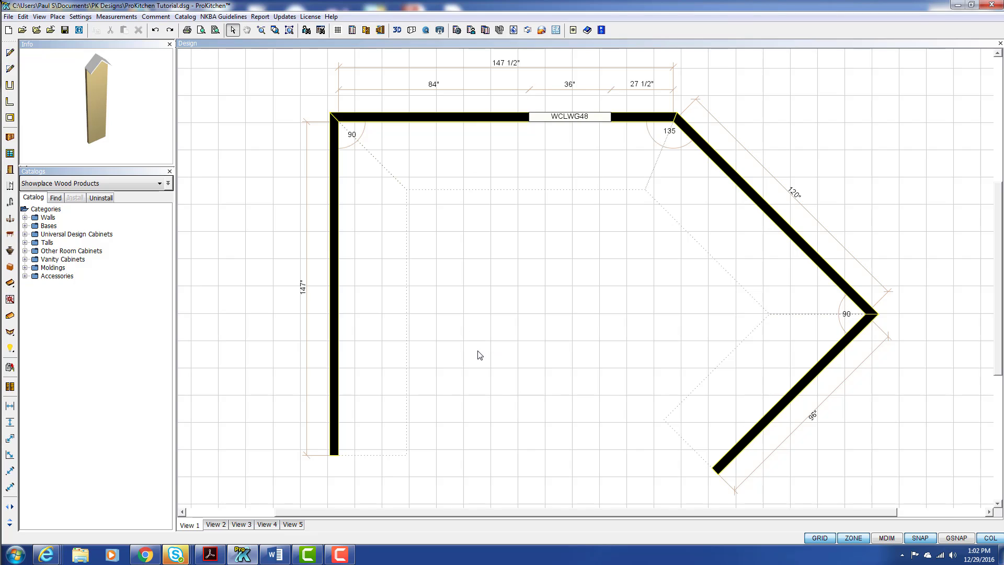
Step: Turn the wall zone display off and back on in the floor plan
scroll(480, 356, up, 1)
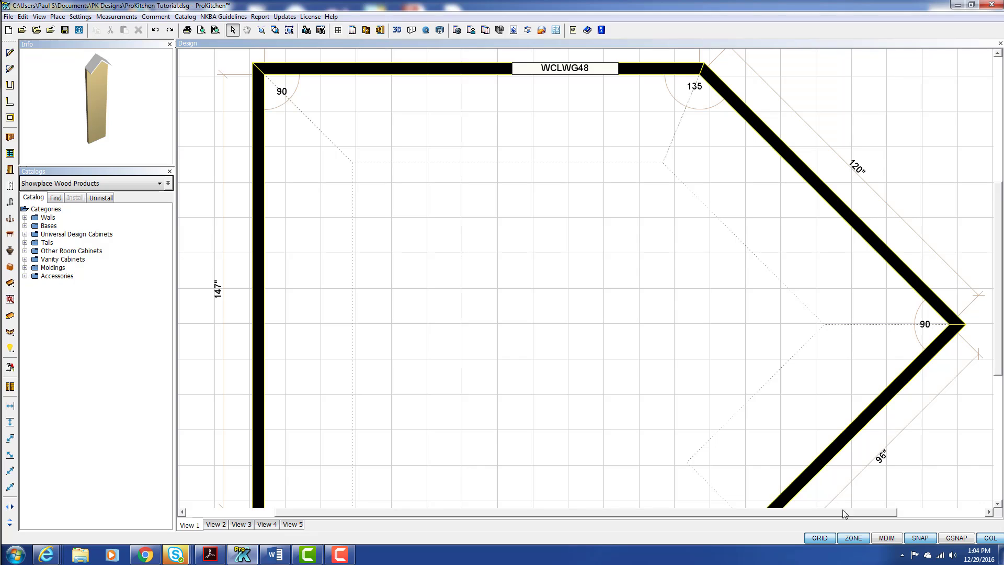
click(853, 538)
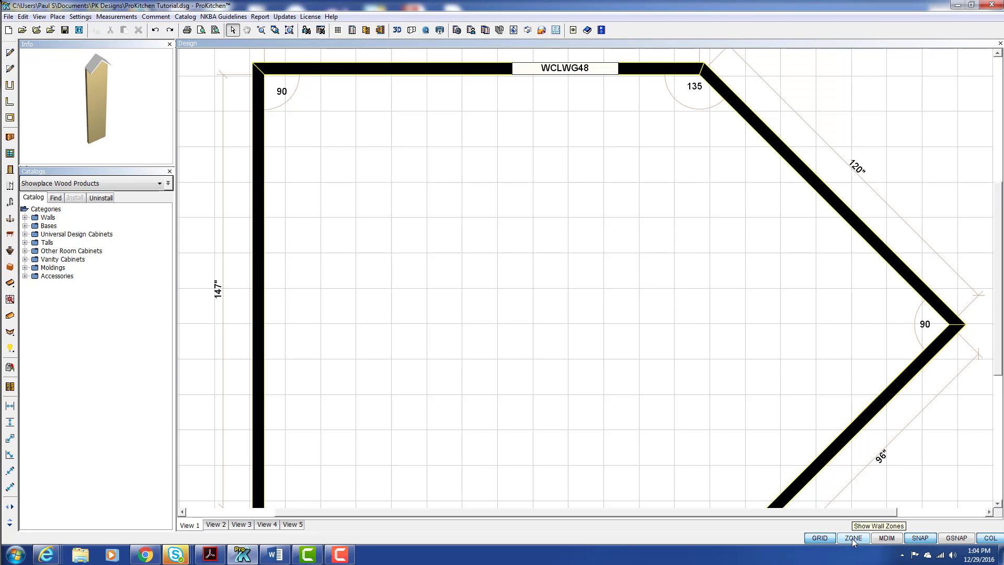
click(853, 540)
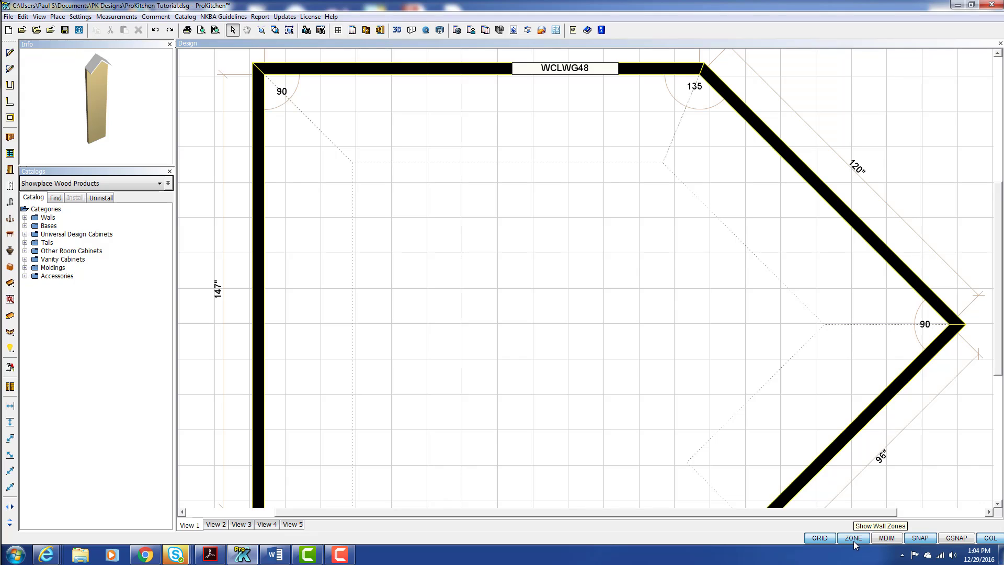
Step: Review the zone width among the construction options in the Design Settings and close the dialog
right_click(470, 237)
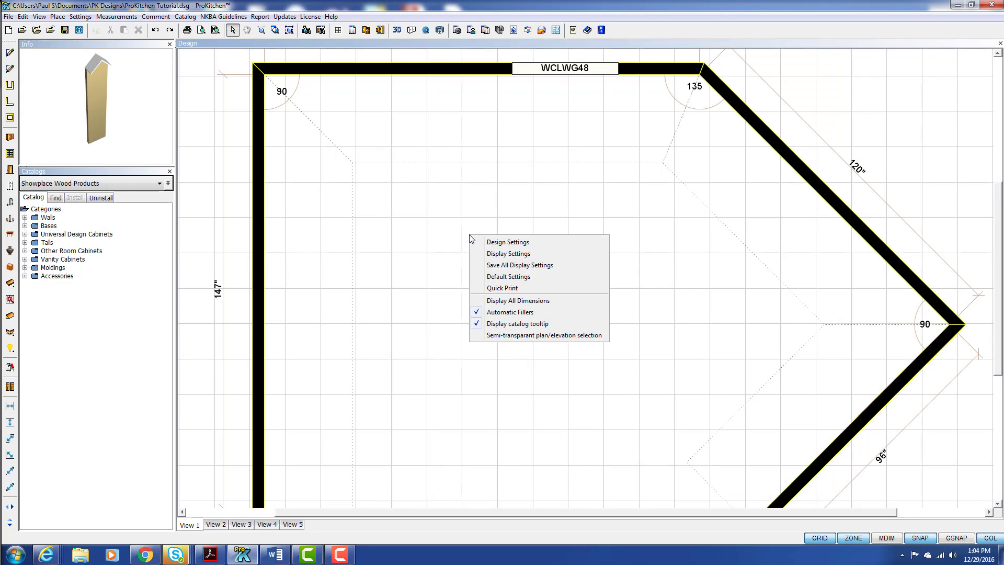
click(516, 246)
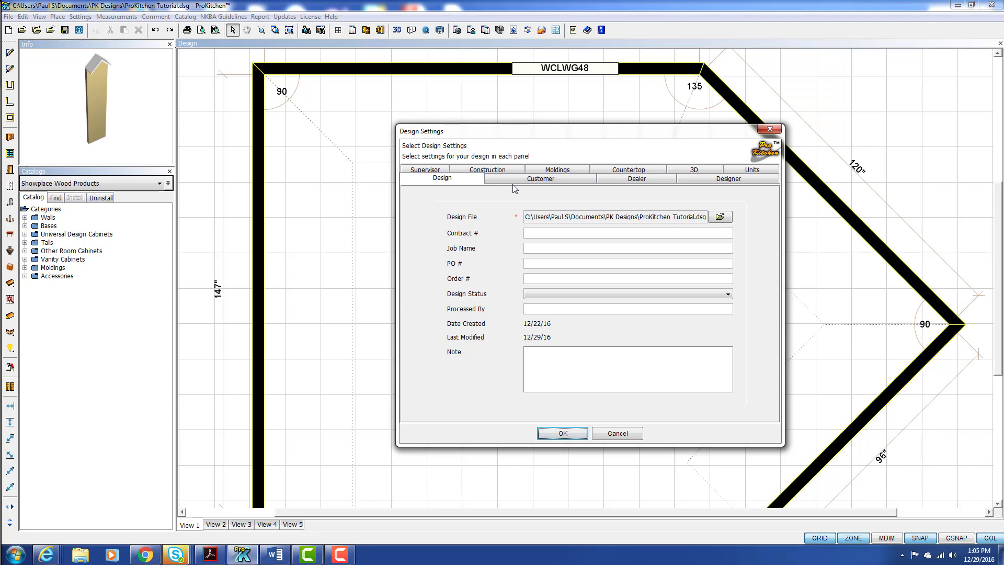
click(503, 171)
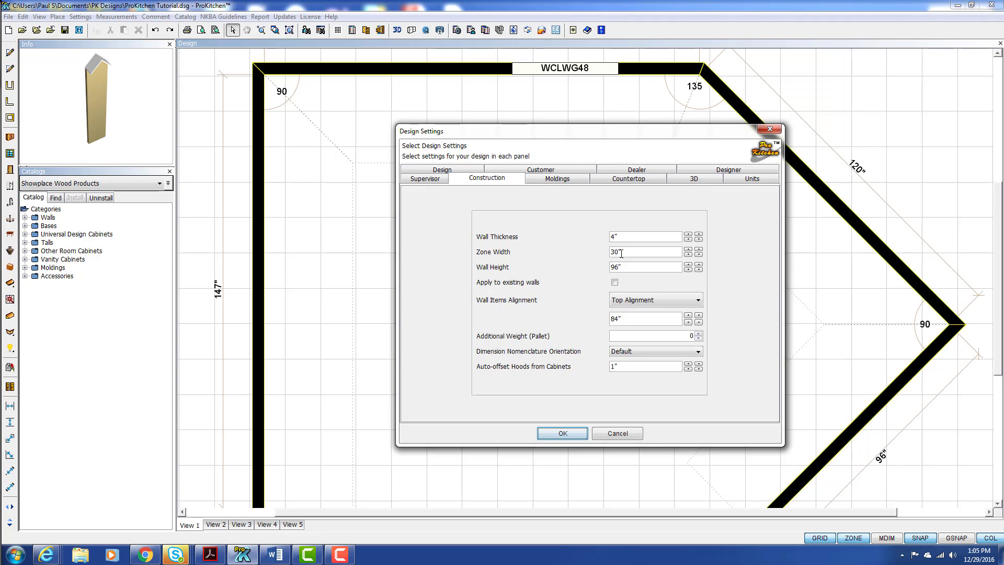
click(554, 434)
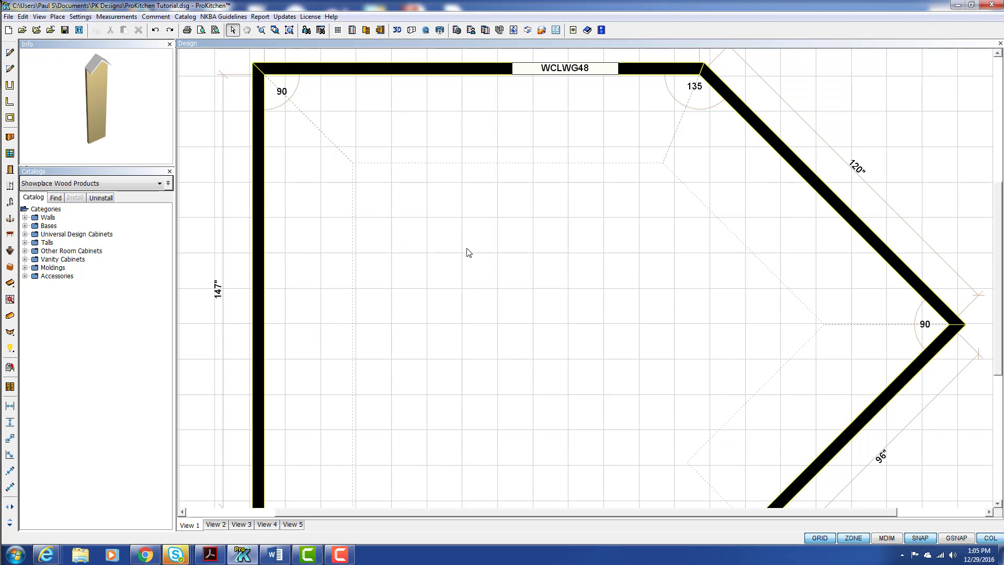
Step: Review the zone width among the construction options in the Default Settings and close the dialog
right_click(468, 250)
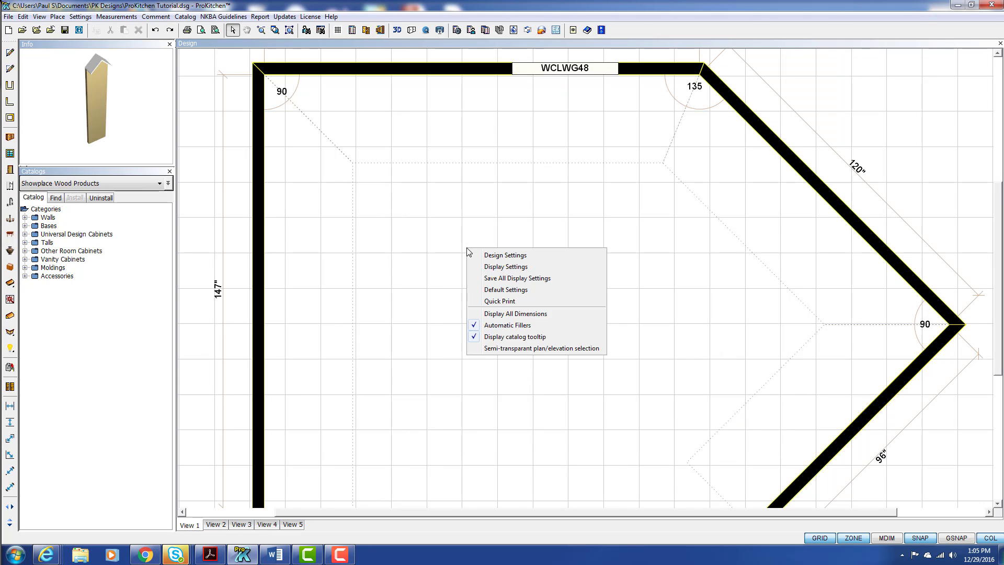
click(504, 291)
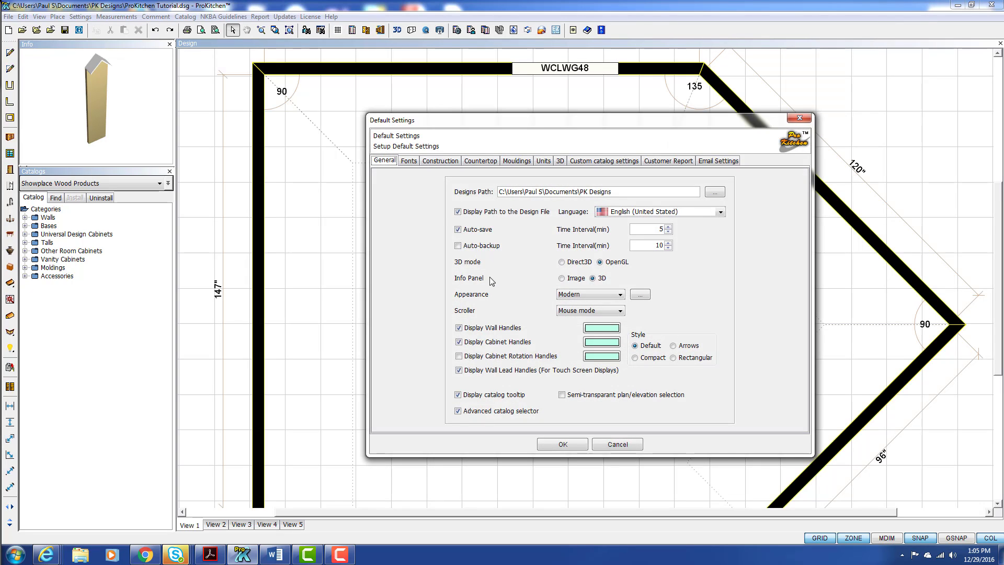
click(441, 160)
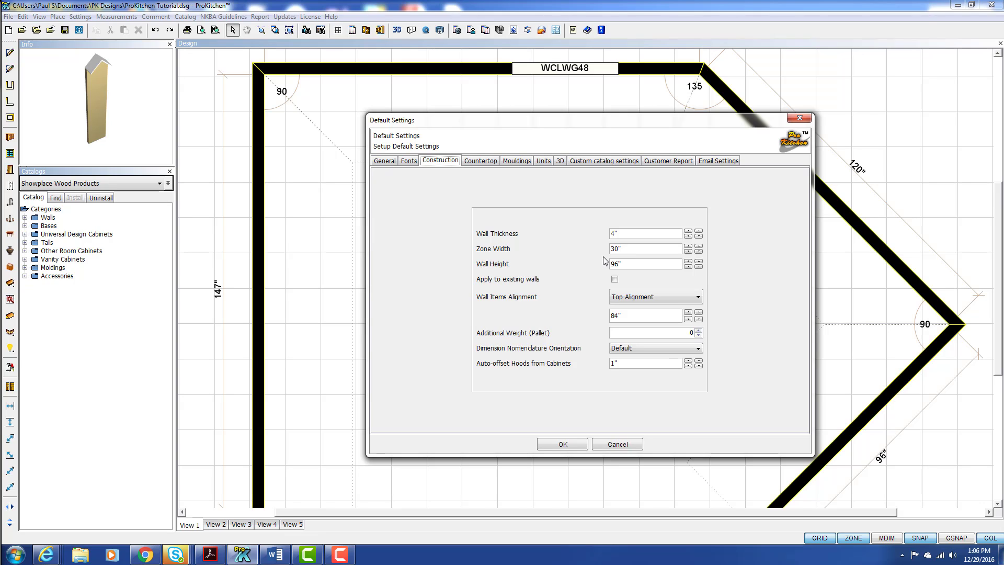
click(575, 450)
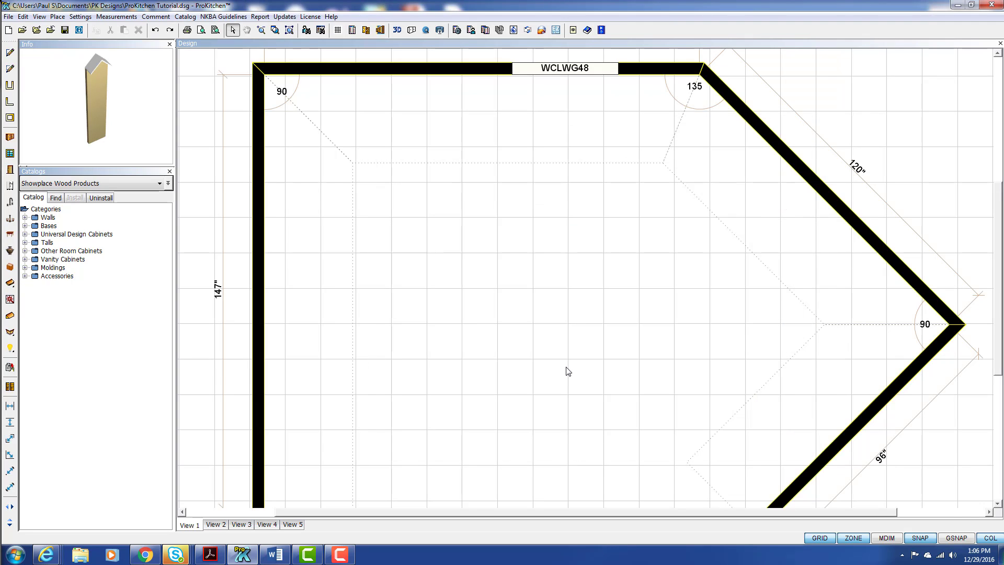
Step: Place a 2B30 Standard Base cabinet in the open floor area, outside the wall zones
drag(517, 396, 518, 394)
scroll(518, 394, down, 1)
scroll(518, 394, up, 1)
scroll(519, 397, down, 1)
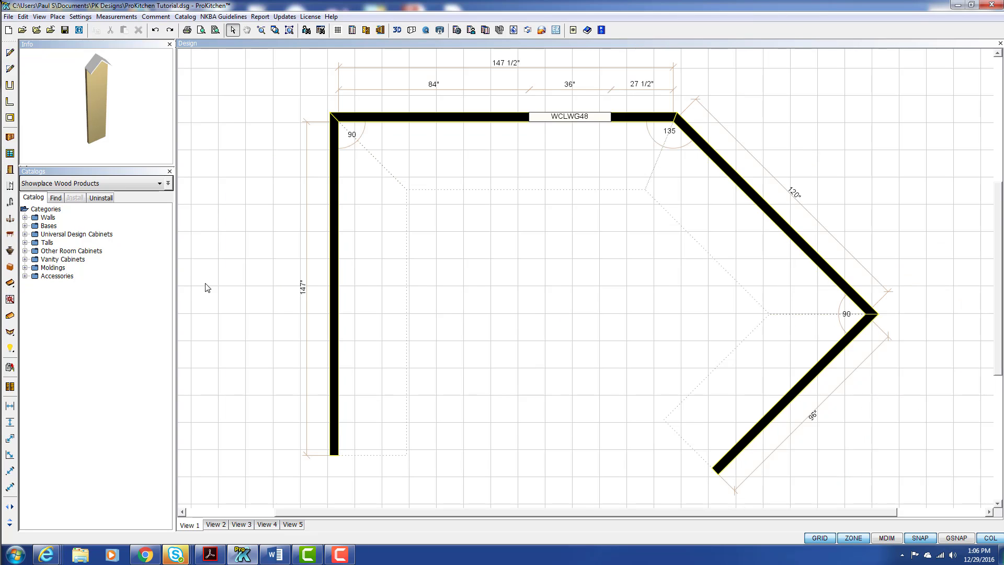
click(25, 226)
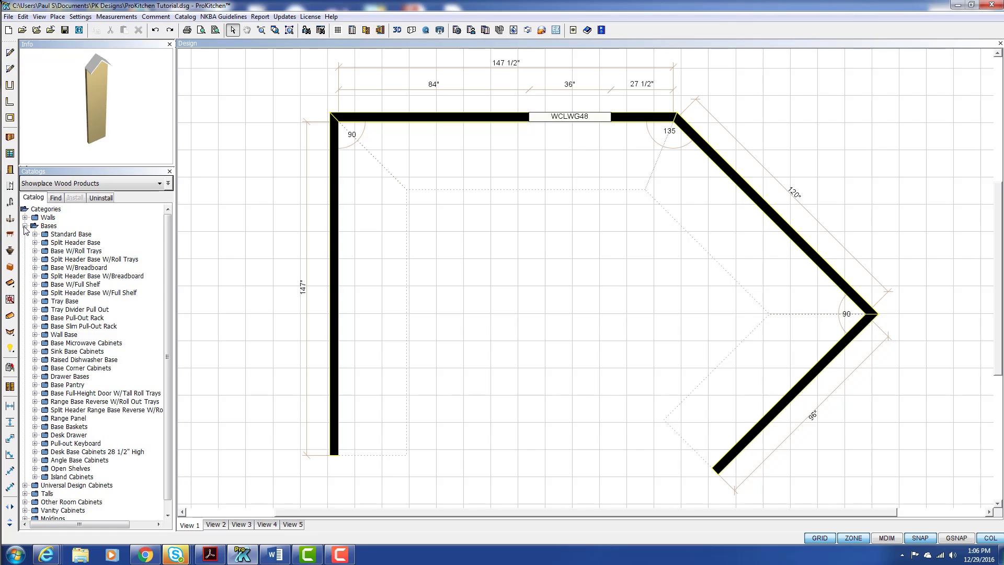
click(34, 233)
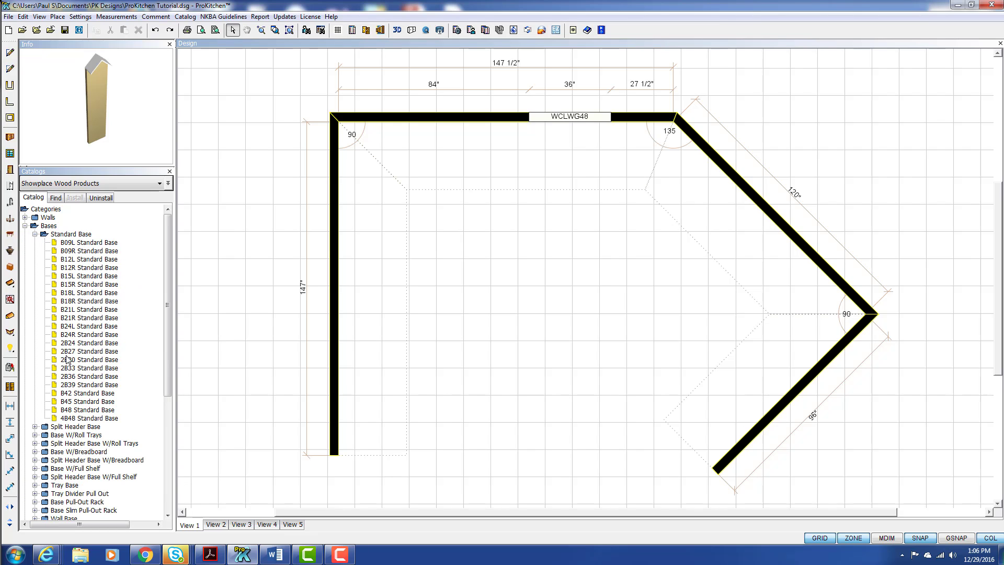
drag(89, 359, 536, 343)
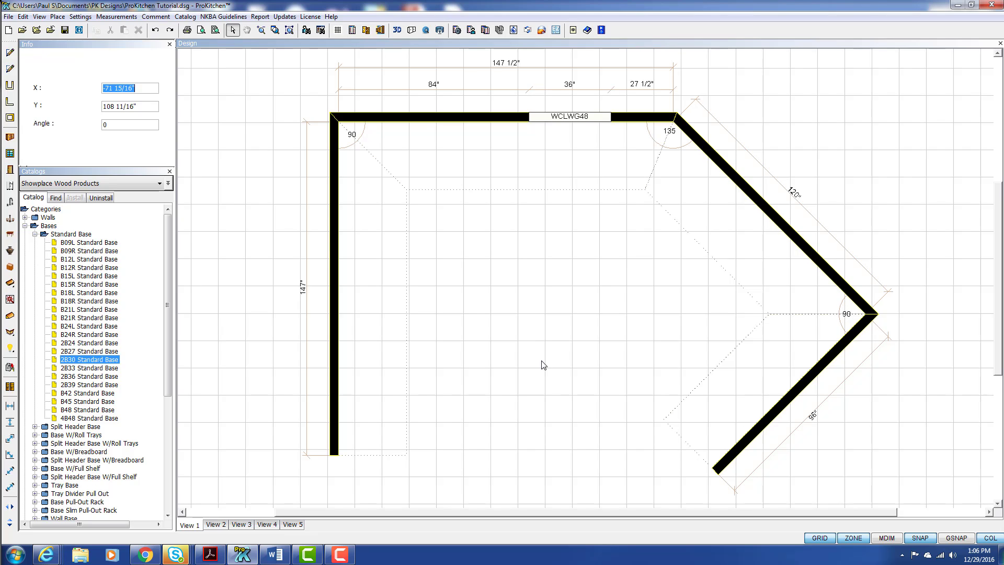
click(541, 322)
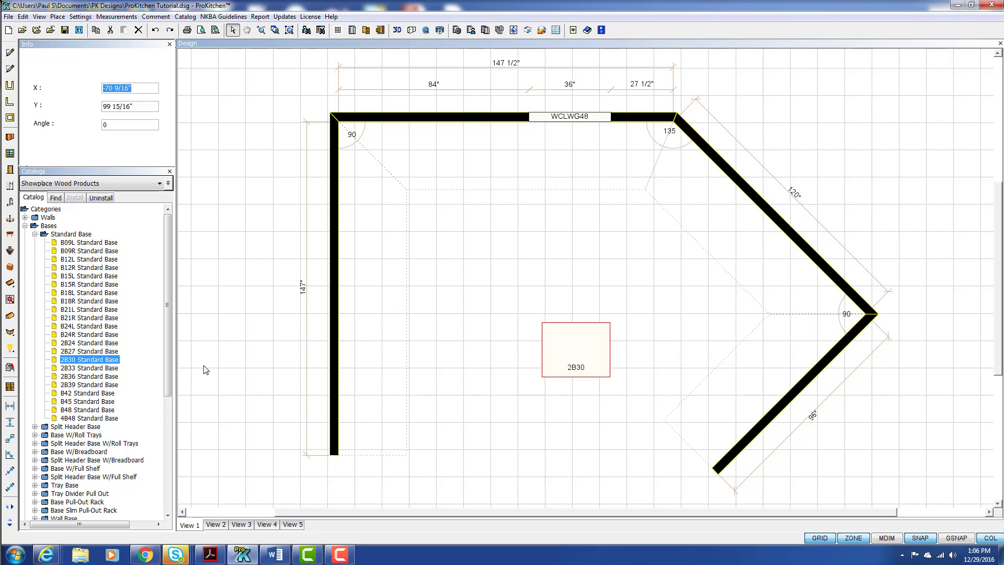
Step: Place a second 2B30 Standard Base cabinet against the 147" wall, in the corner where it meets the 147 1/2" wall
drag(80, 360, 195, 362)
drag(354, 347, 387, 291)
drag(384, 359, 358, 172)
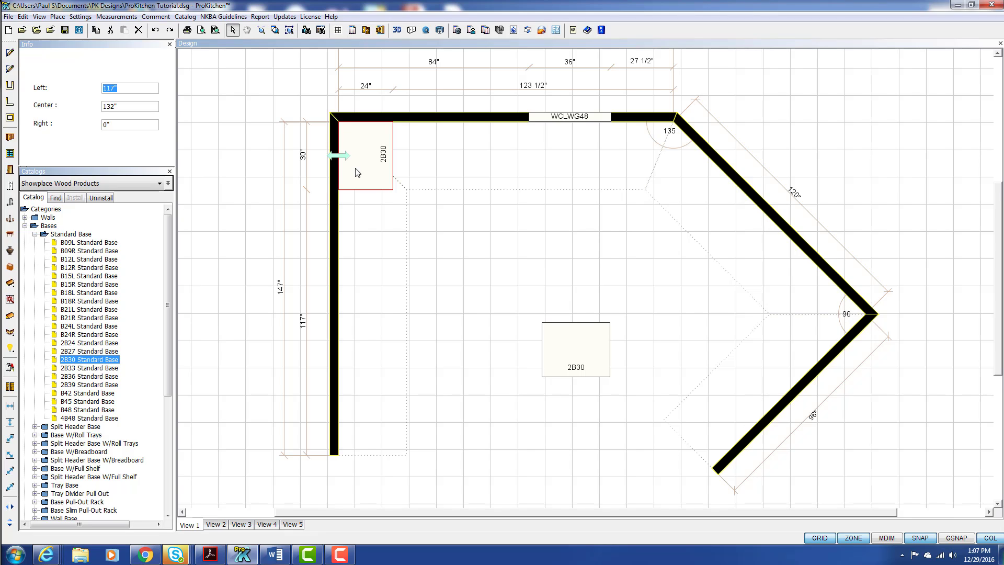
Step: Place a WCL48_cherry 48" H Casement Window in the 147" wall, between the corner cabinet and the wall's open end
click(9, 154)
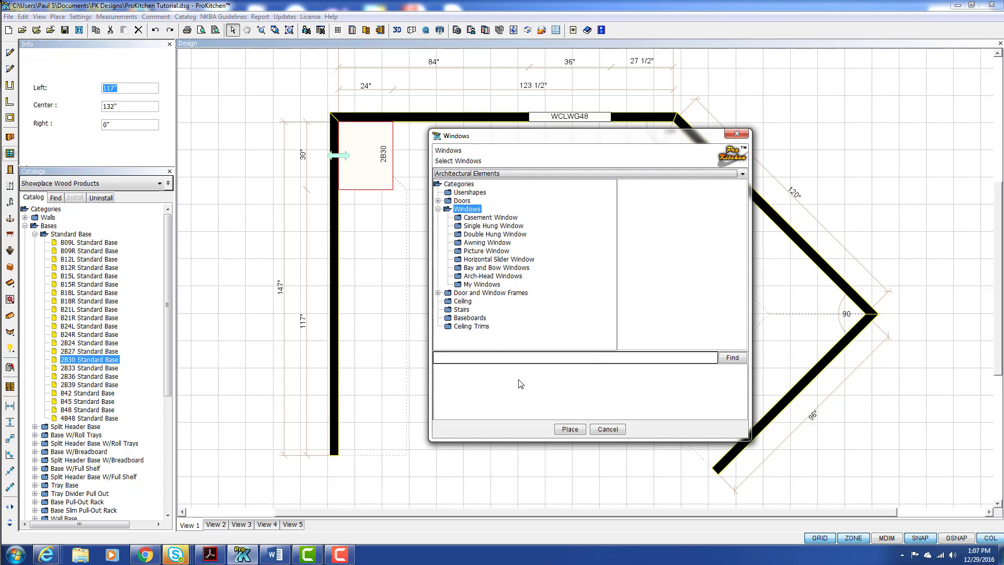
key(Down)
scroll(501, 388, down, 2)
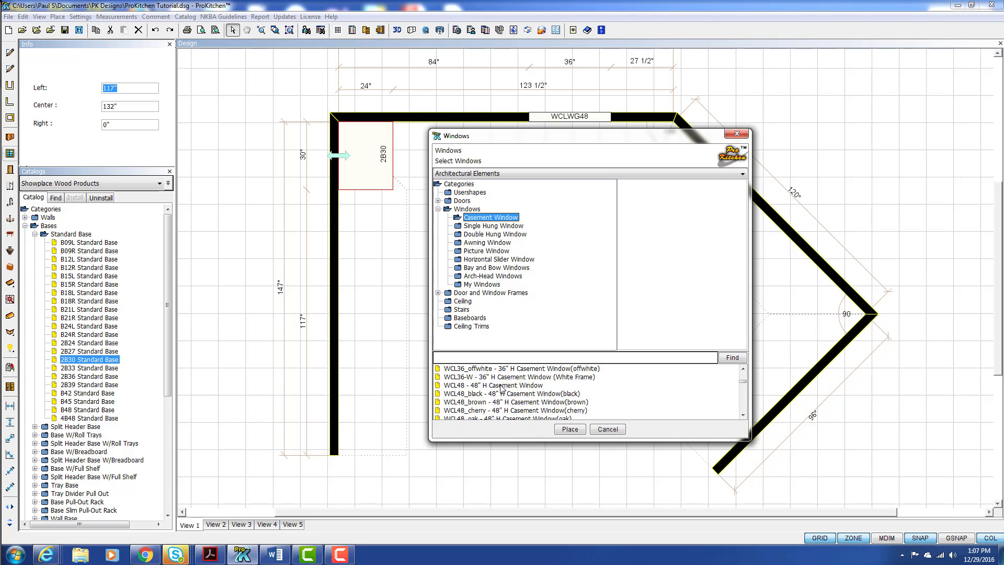
scroll(501, 388, down, 1)
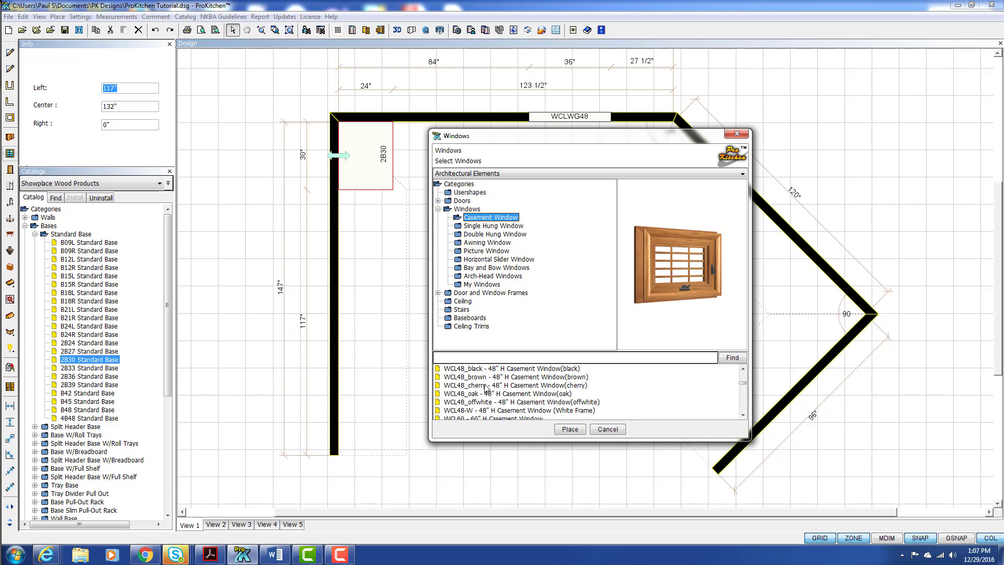
click(481, 386)
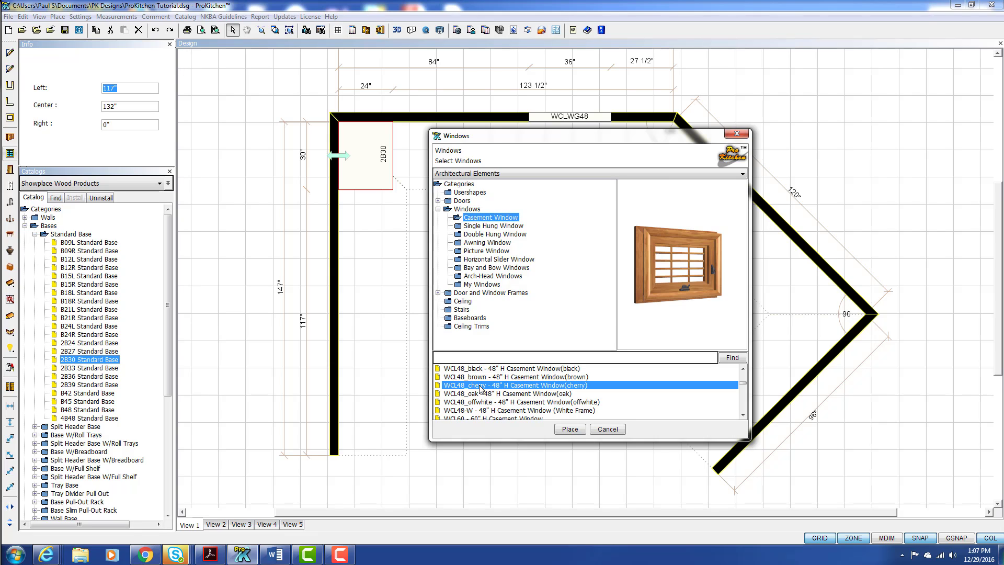
click(572, 431)
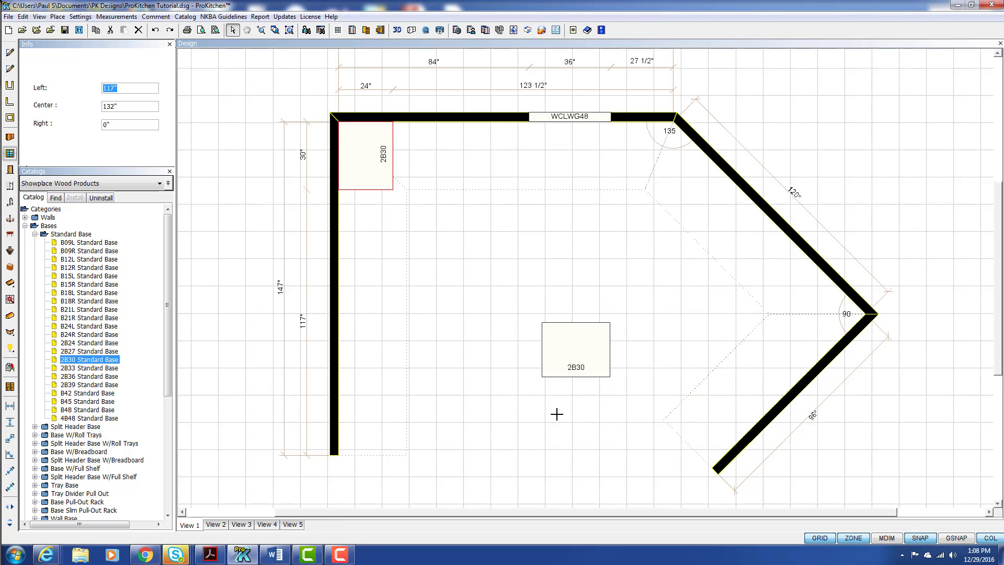
click(400, 365)
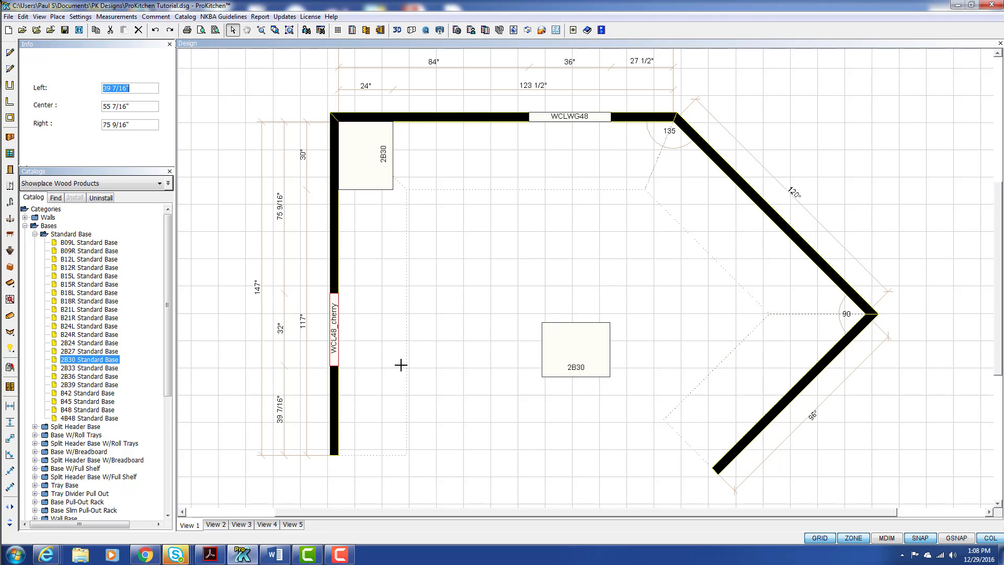
Step: Set the cherry casement window's left distance to 36" and finish placing windows
drag(401, 366, 377, 210)
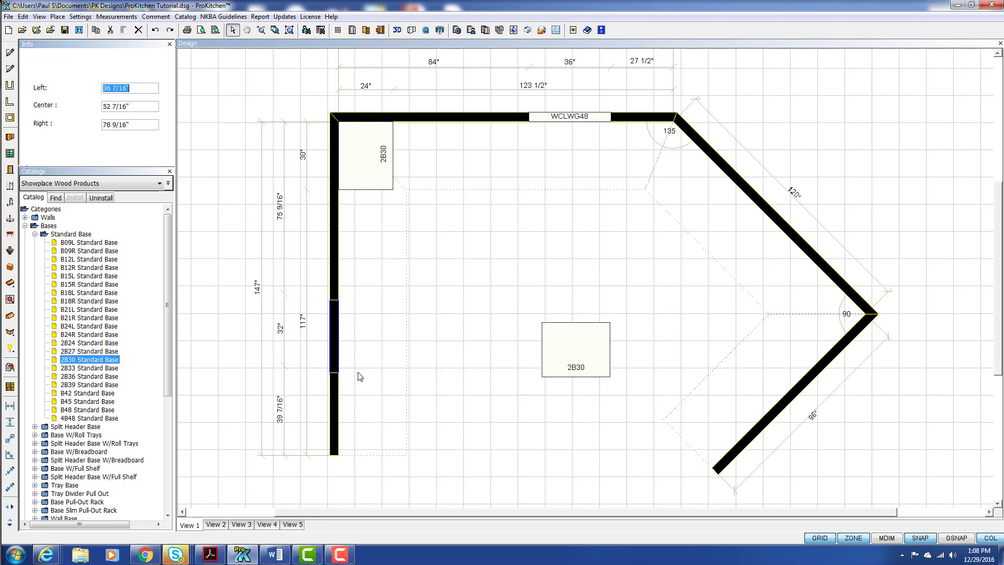
text(36)
key(Return)
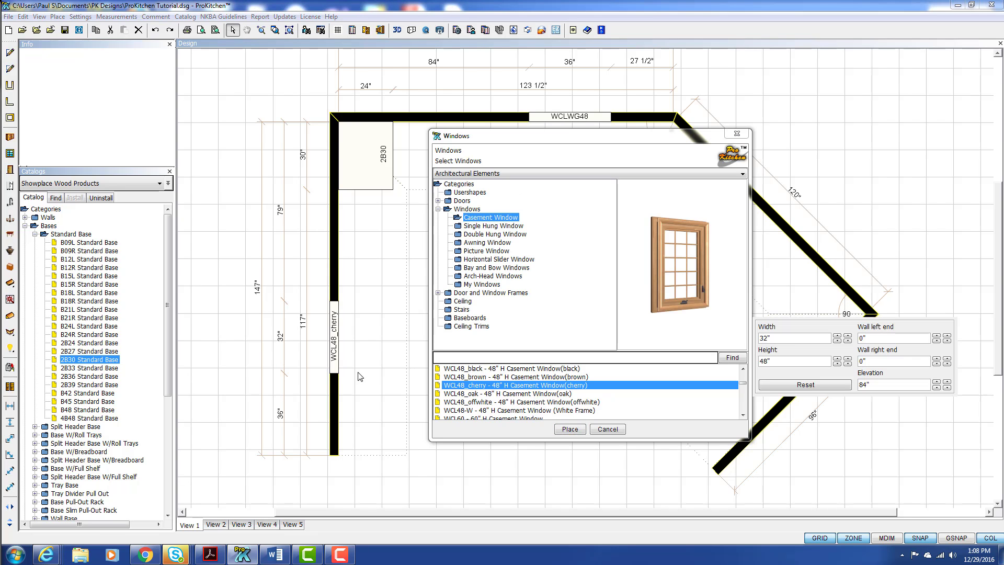
click(608, 429)
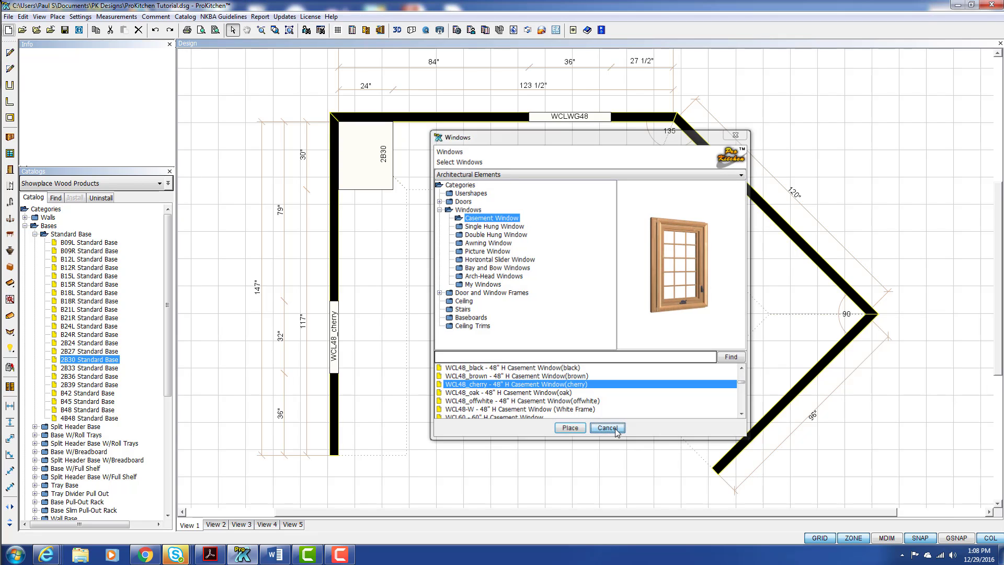
click(615, 429)
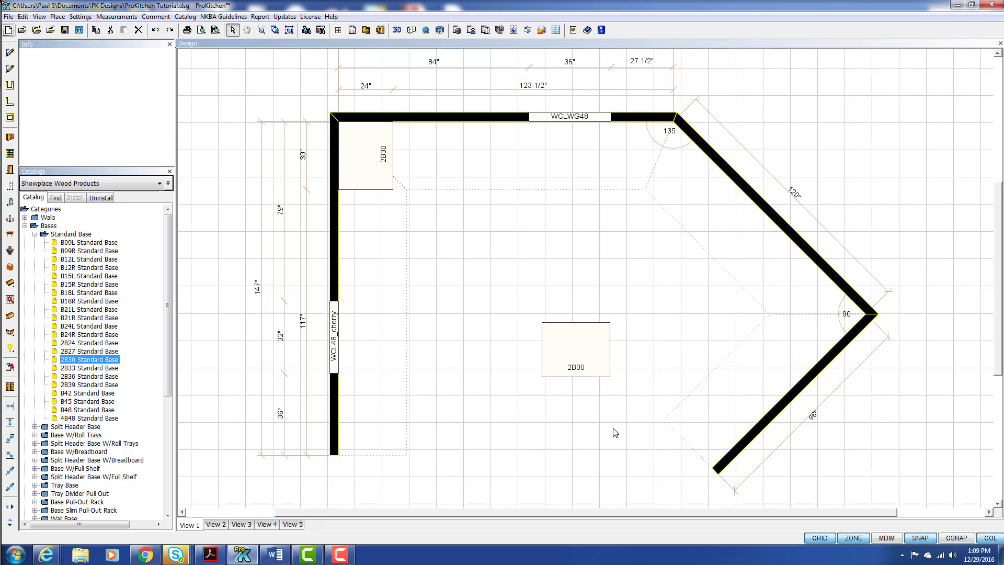